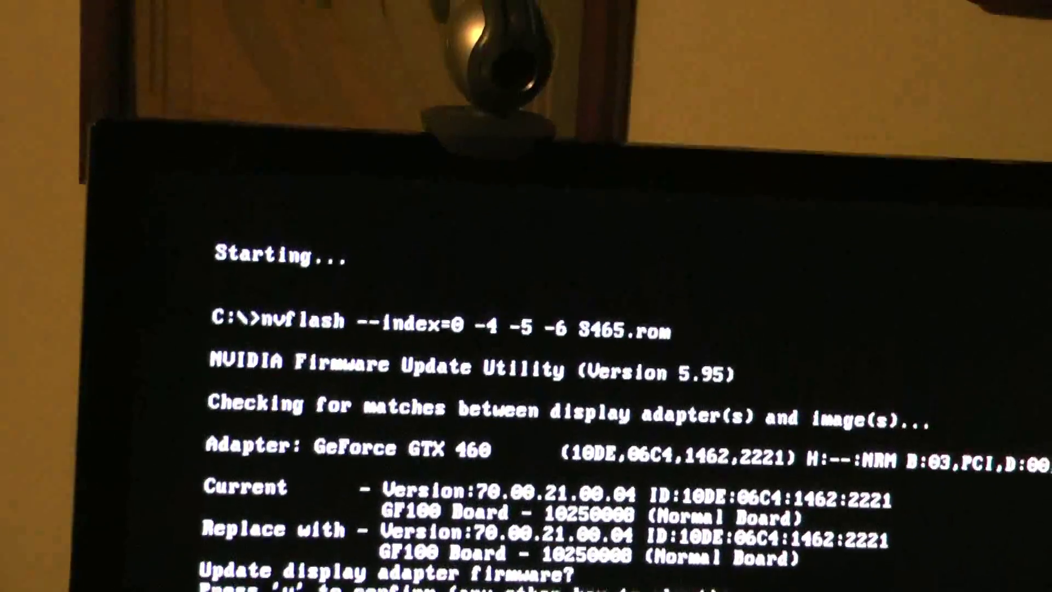
Step: Abort flashing S465.rom onto the GeForce GTX 460 at the confirmation prompt
key("n")
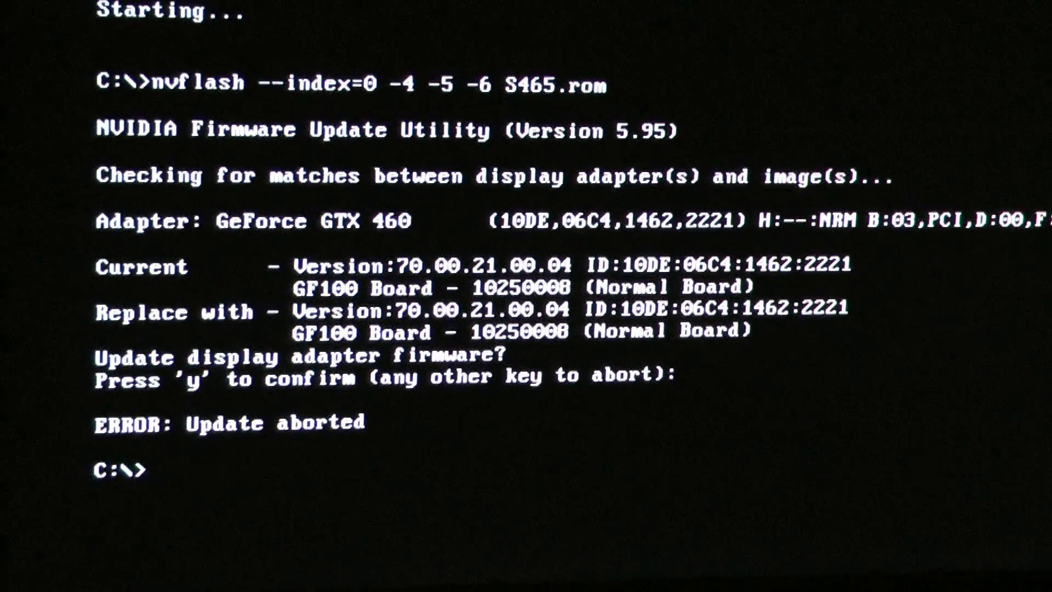
type("nvflash")
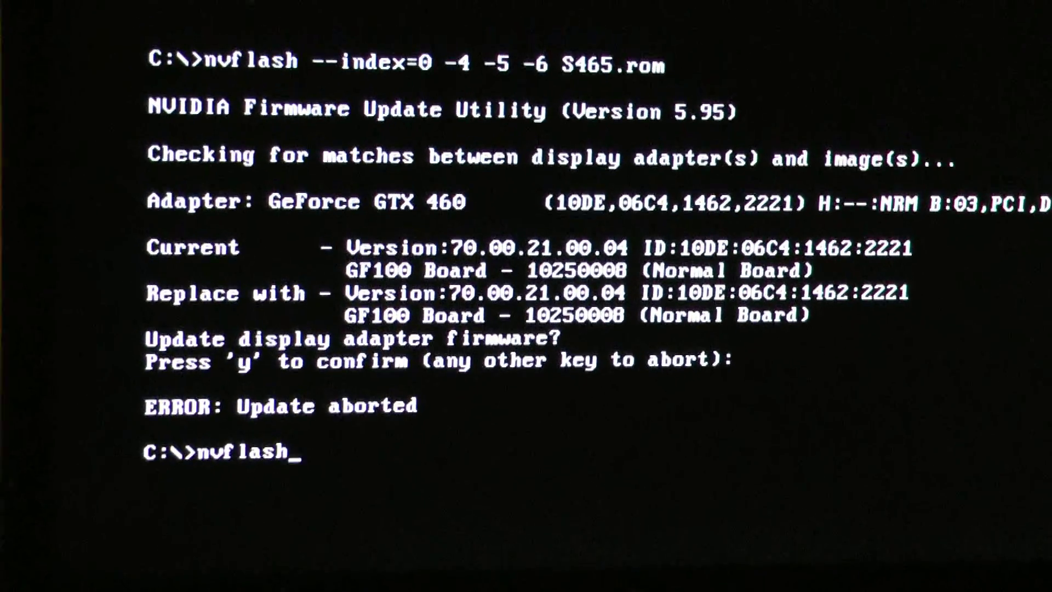
type(" --")
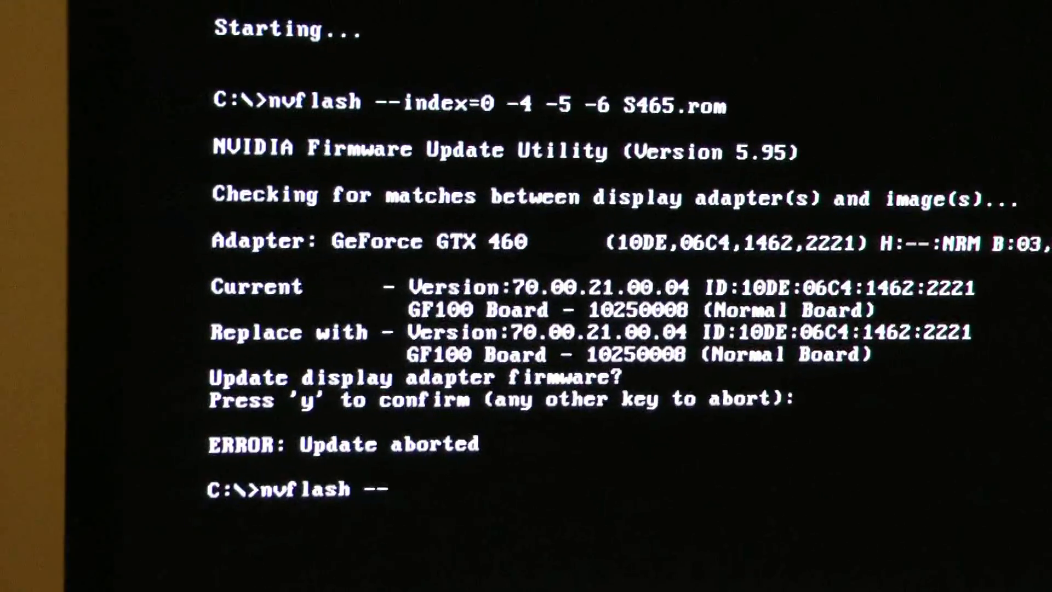
type("eraseeeprom")
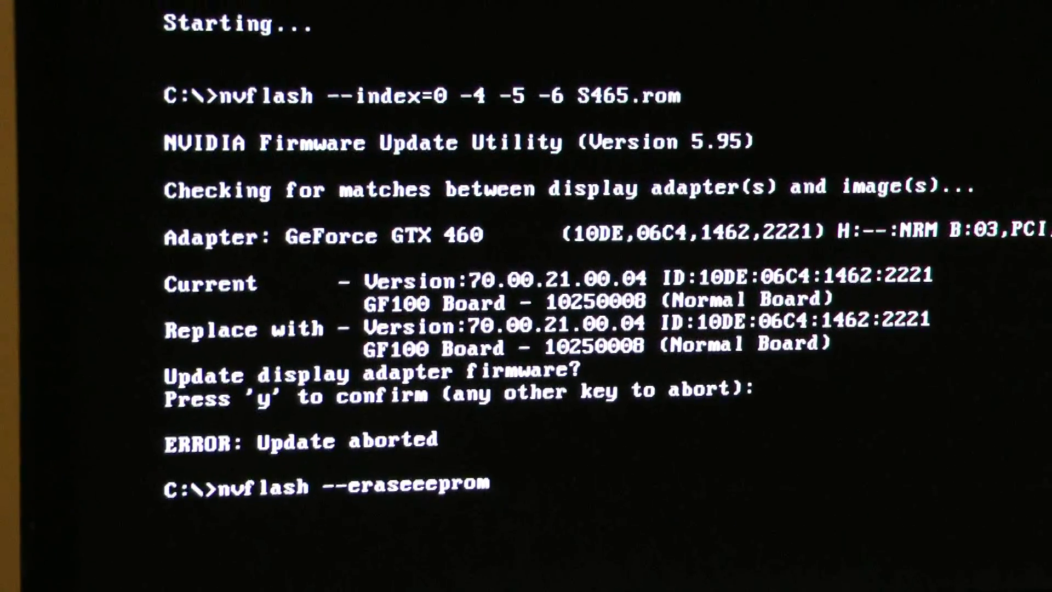
Step: Run nvflash --eraseeeprom and confirm wiping the GTX 460's EEPROM
key("Return")
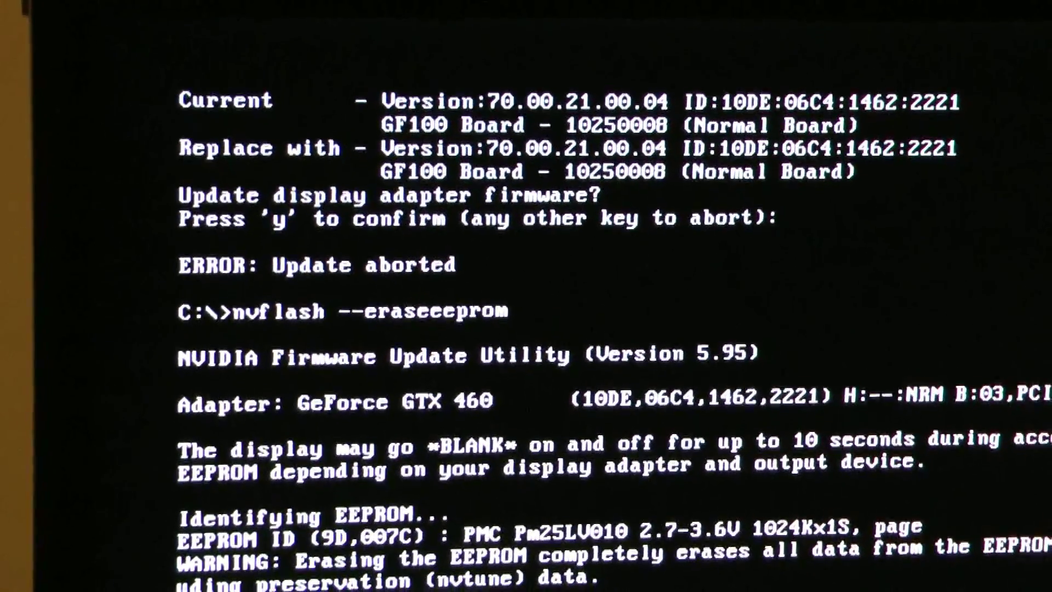
key("y")
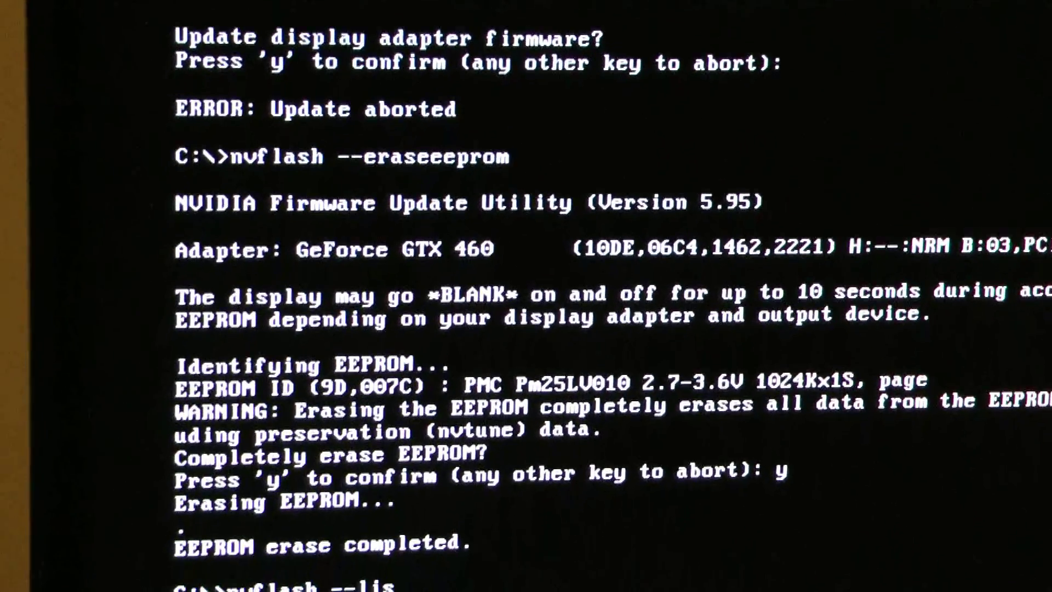
type("nvflash --list")
Step: Correct and run nvflash --list, then start the forced flash of 470.rom onto adapter 0
key("BackSpace")
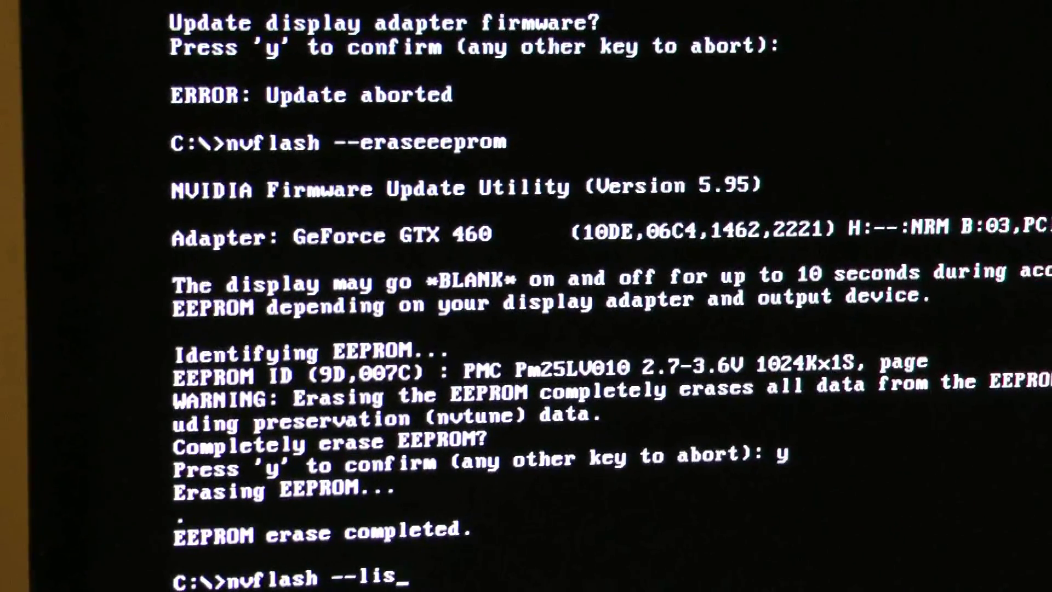
key("BackSpace")
key("BackSpace")
key("BackSpace")
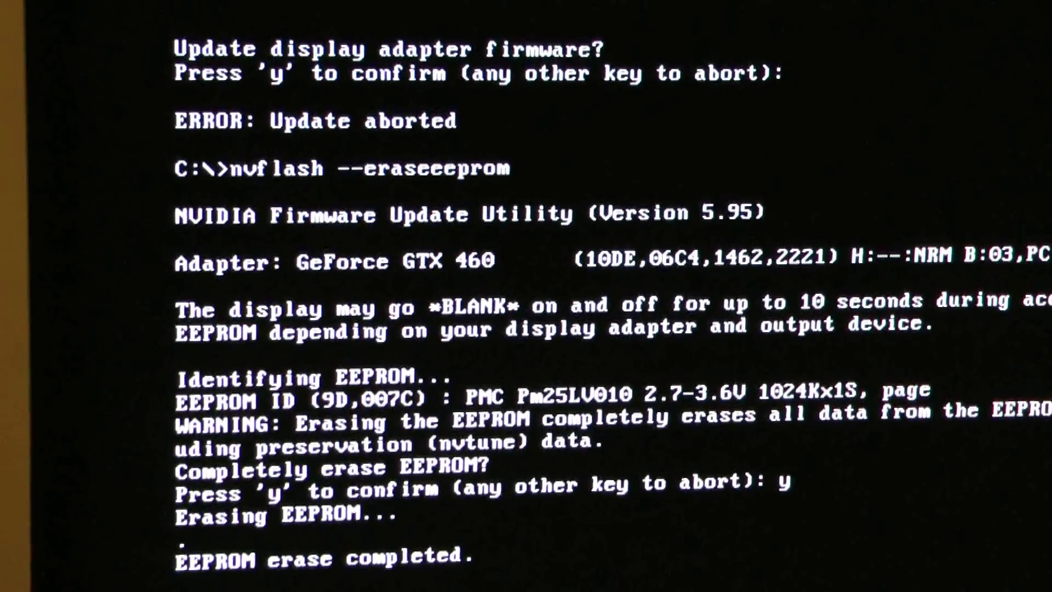
type("flash")
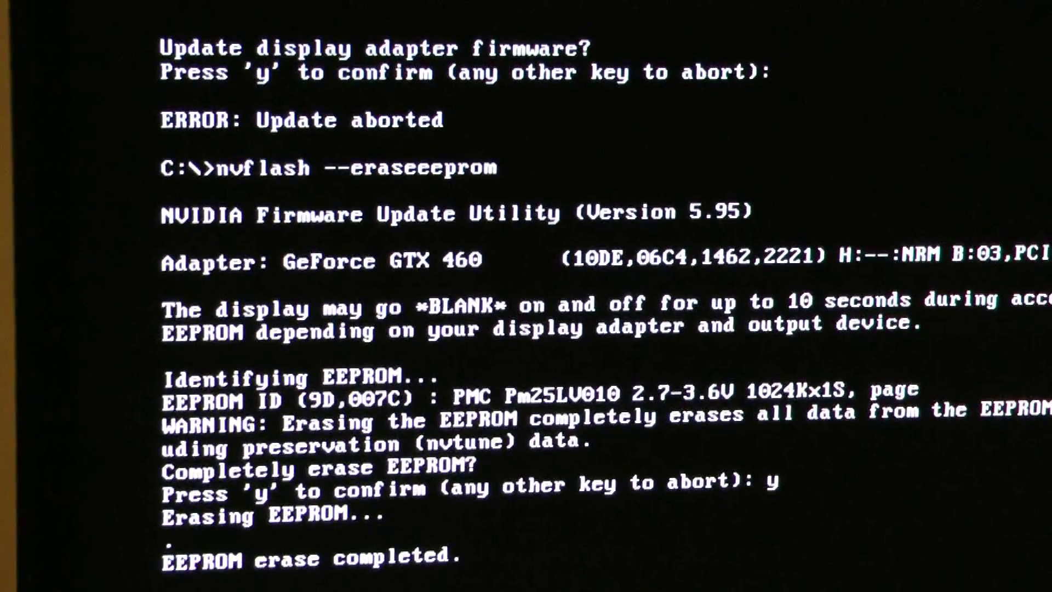
type(" --list")
key("Return")
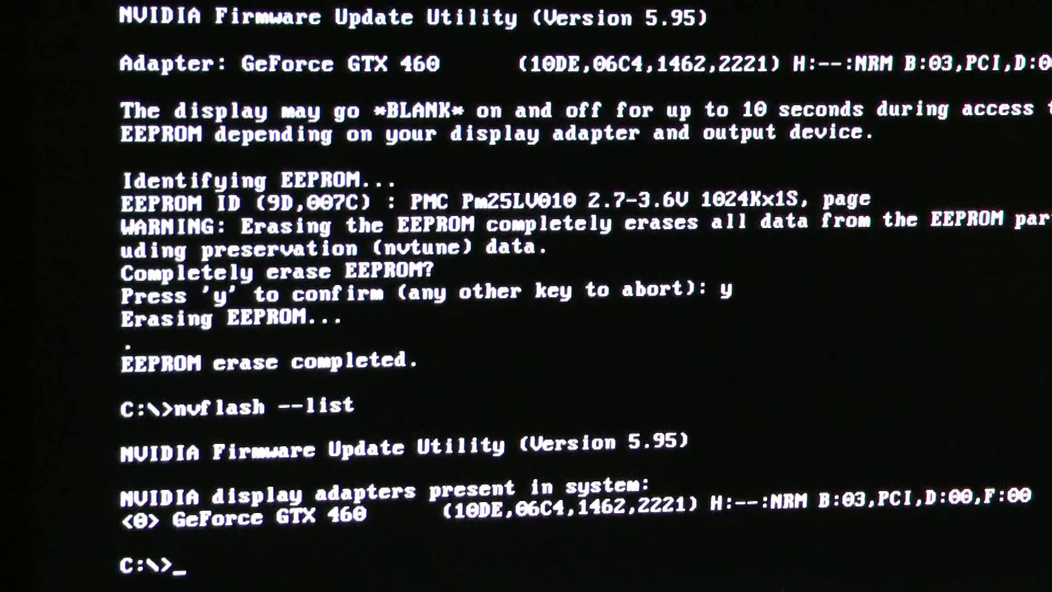
type("nvfla")
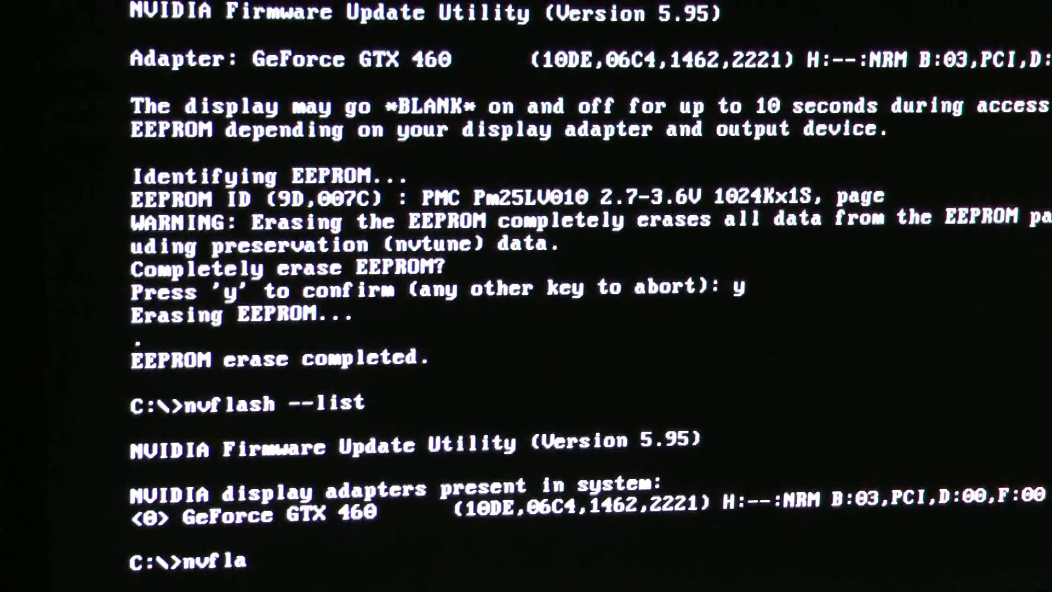
type("sh --index=0 -4 -5 -6 470.rom")
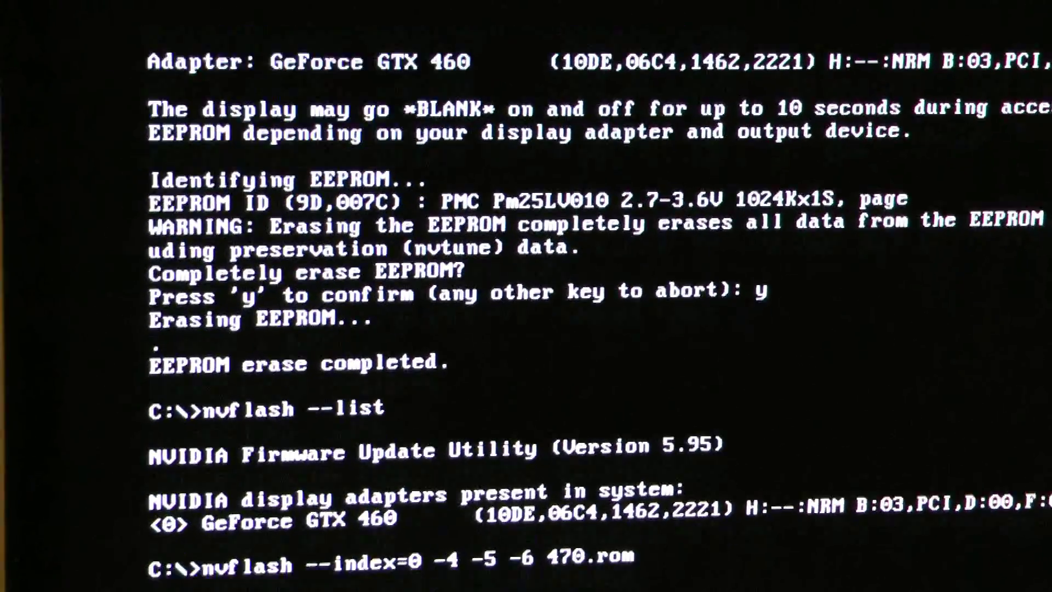
key("Return")
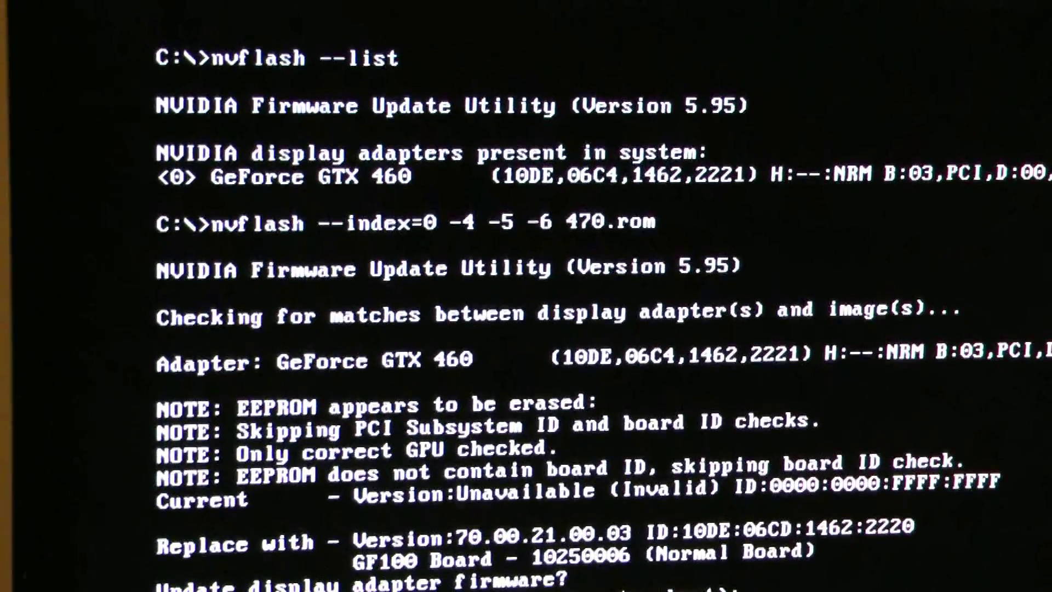
type("y")
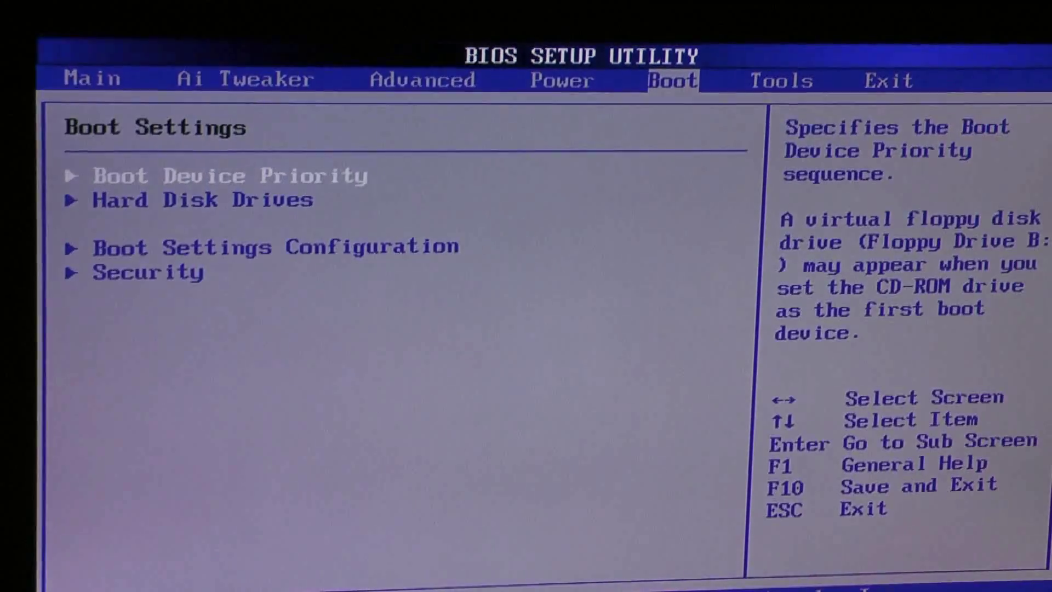
Step: Reorder the Hard Disk Drives list so the USB flash drive comes last
key("Down")
key("Return")
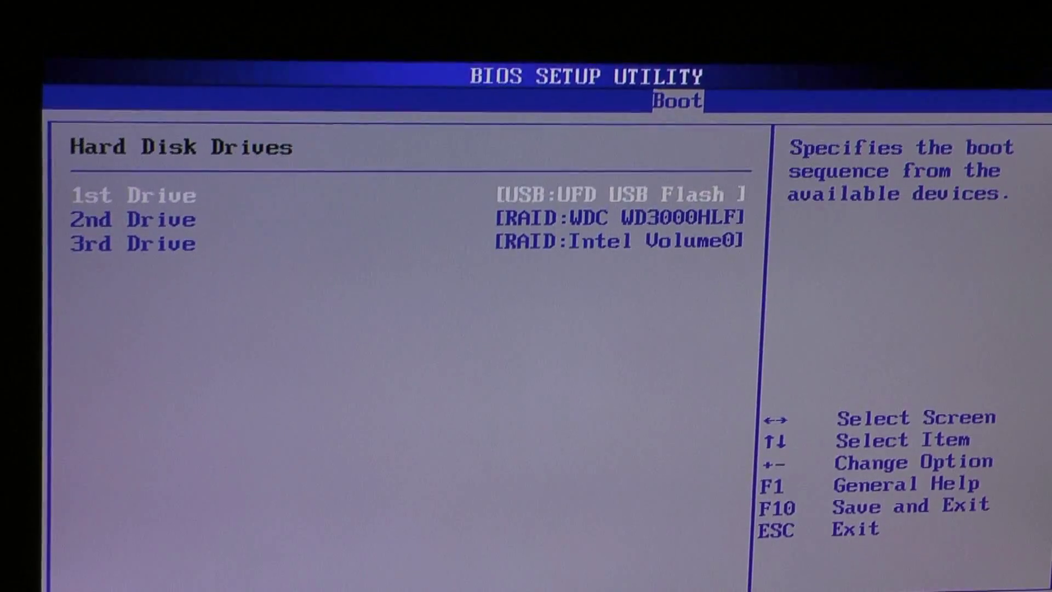
key("Down")
key("Down")
key("Up")
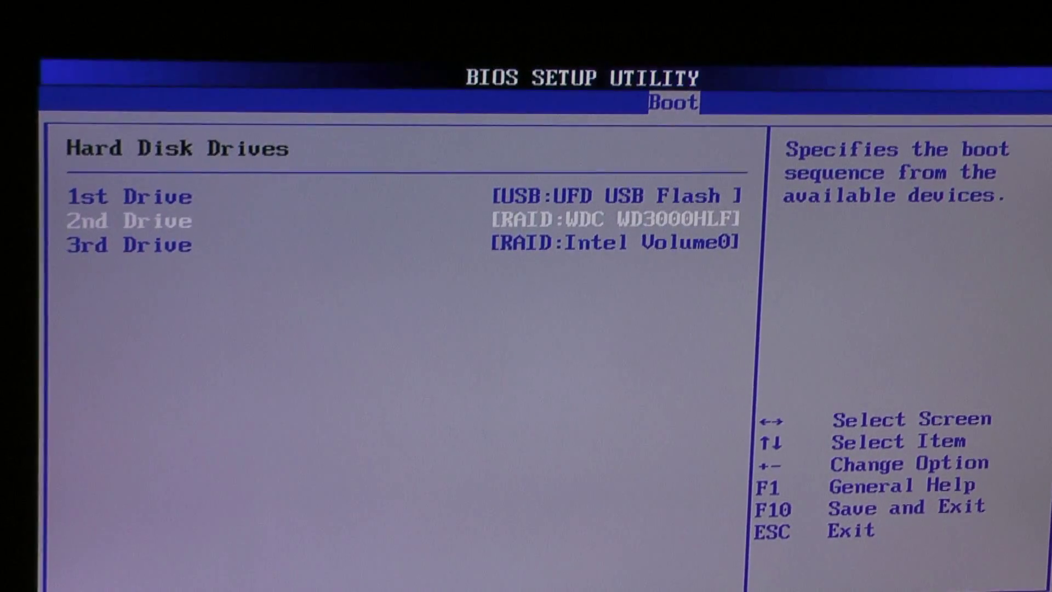
key("plus")
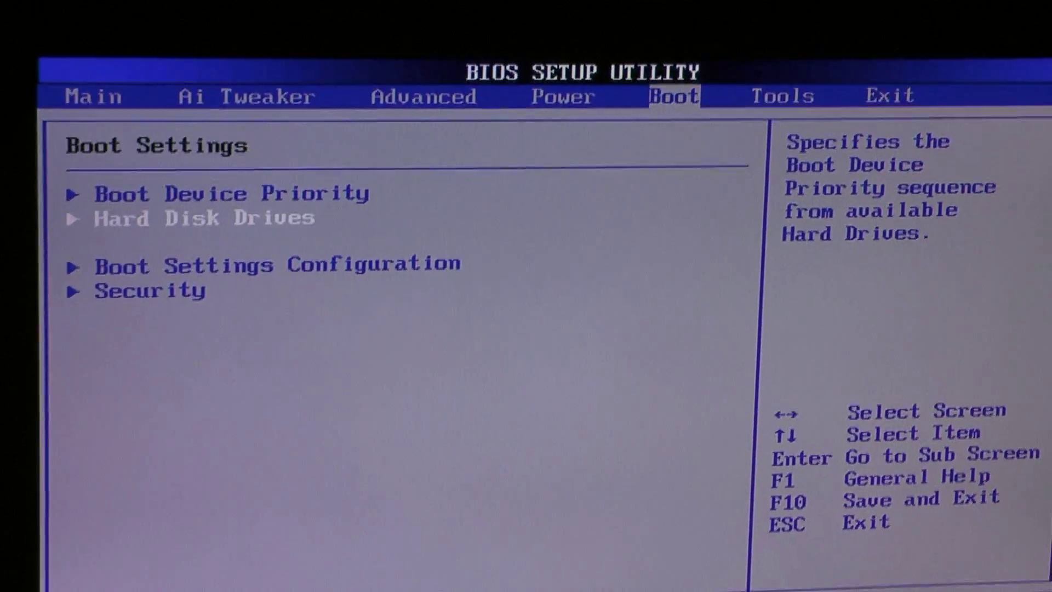
Step: Make Removable Dev. the 1st Boot Device in Boot Device Priority
key("Up")
key("Return")
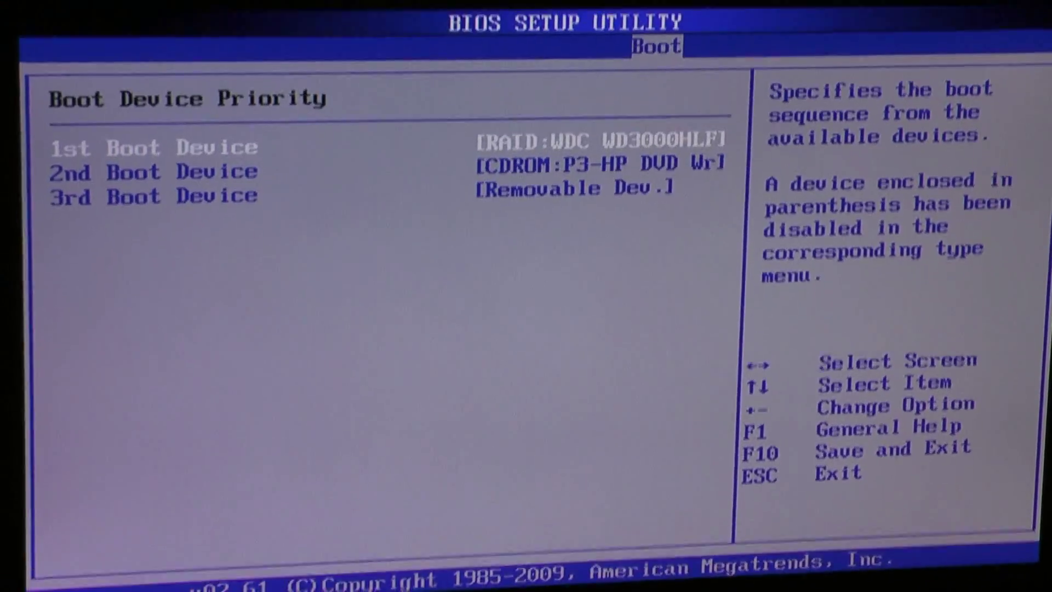
key("Escape")
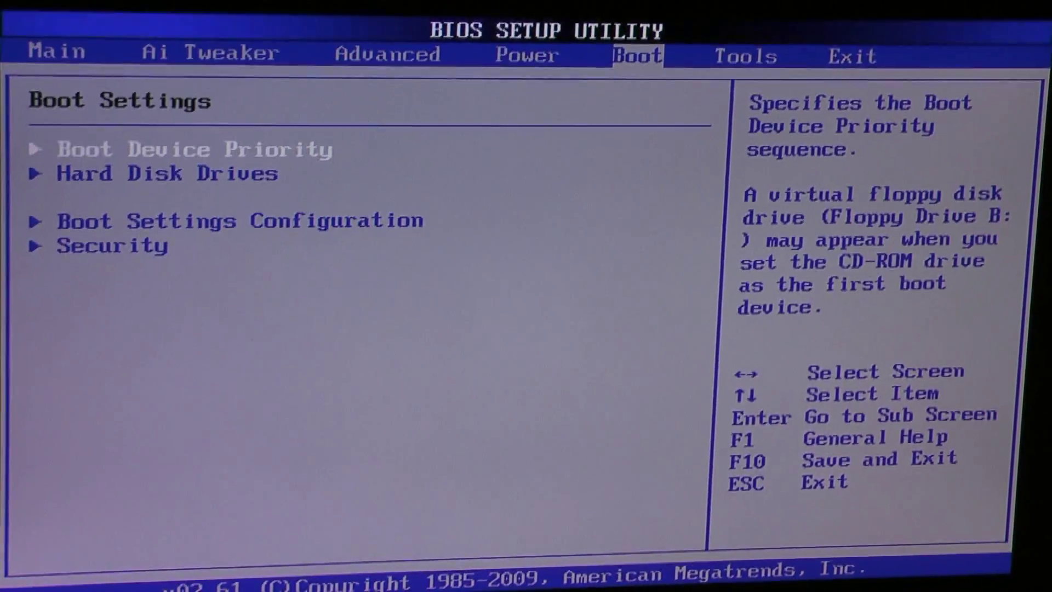
key("Right")
key("Right")
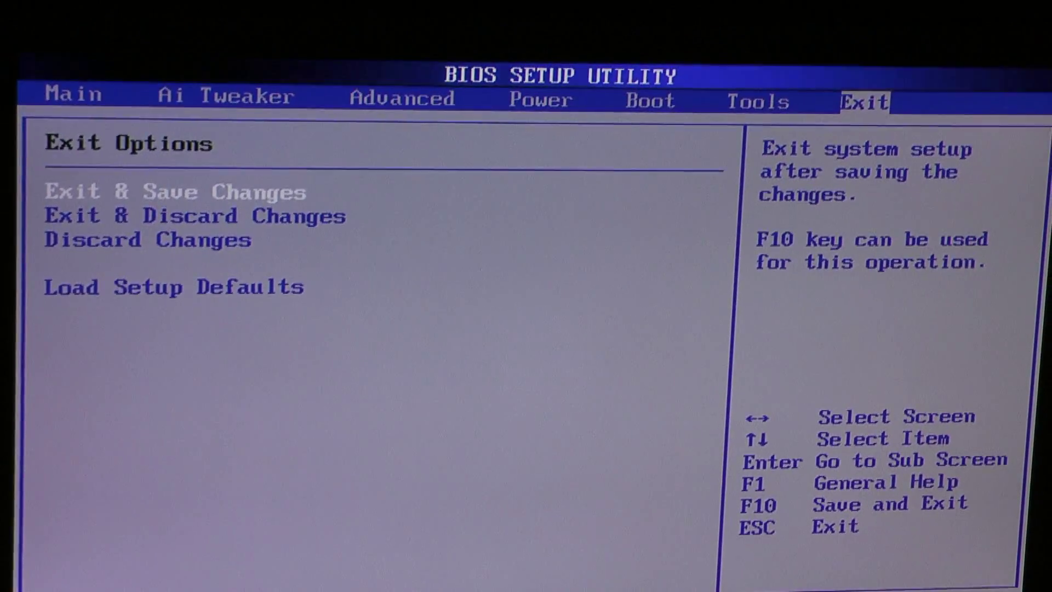
key("Return")
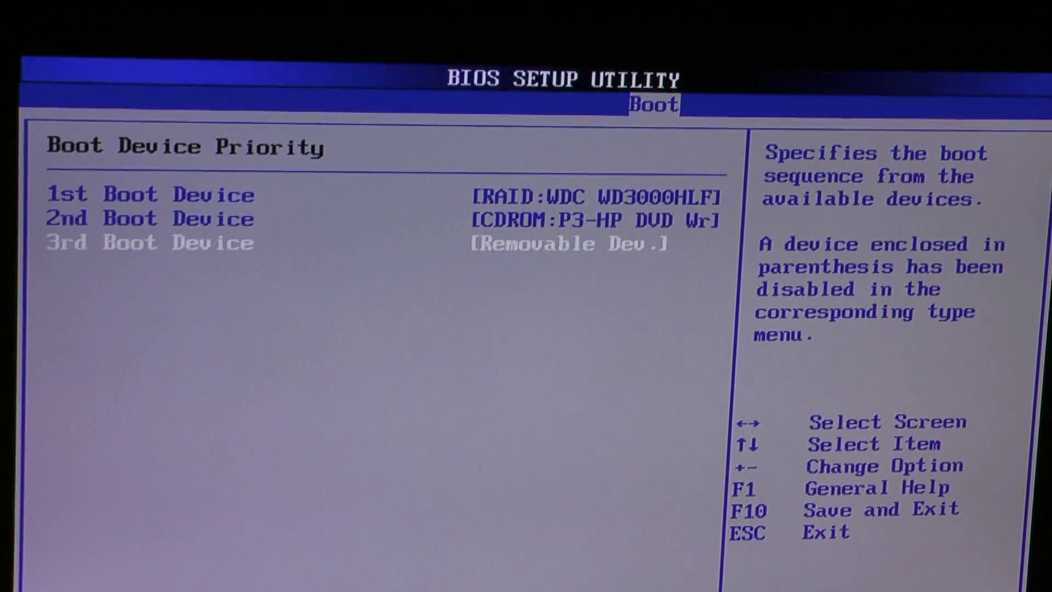
key("plus")
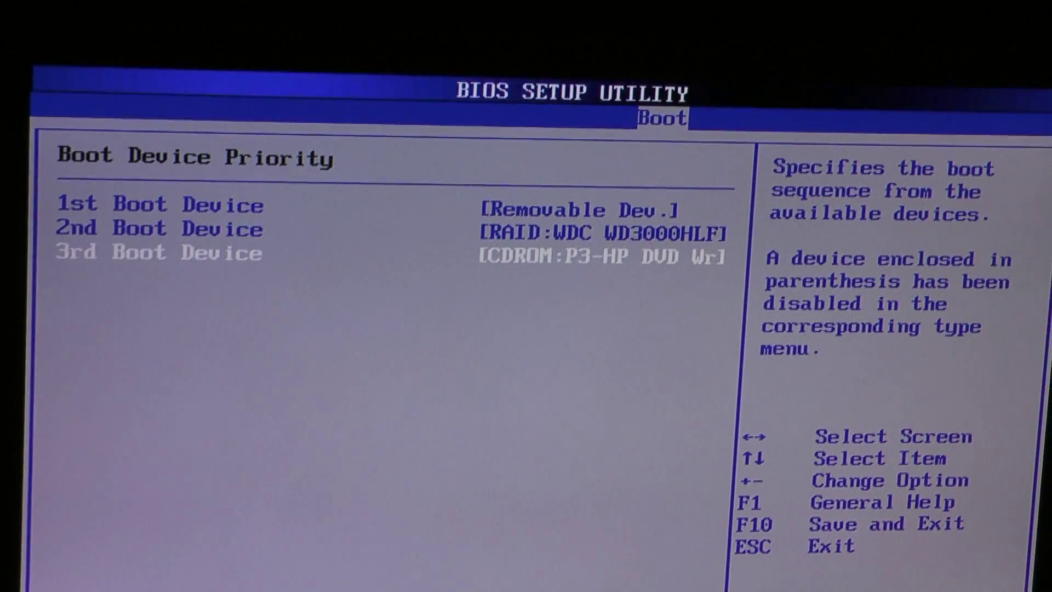
key("Escape")
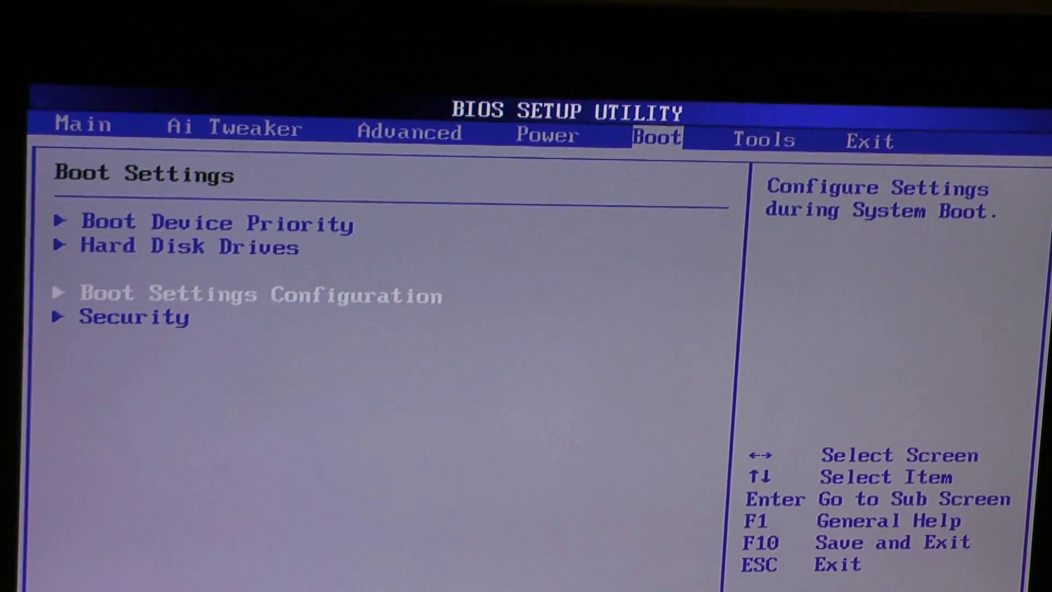
key("Right")
key("Right")
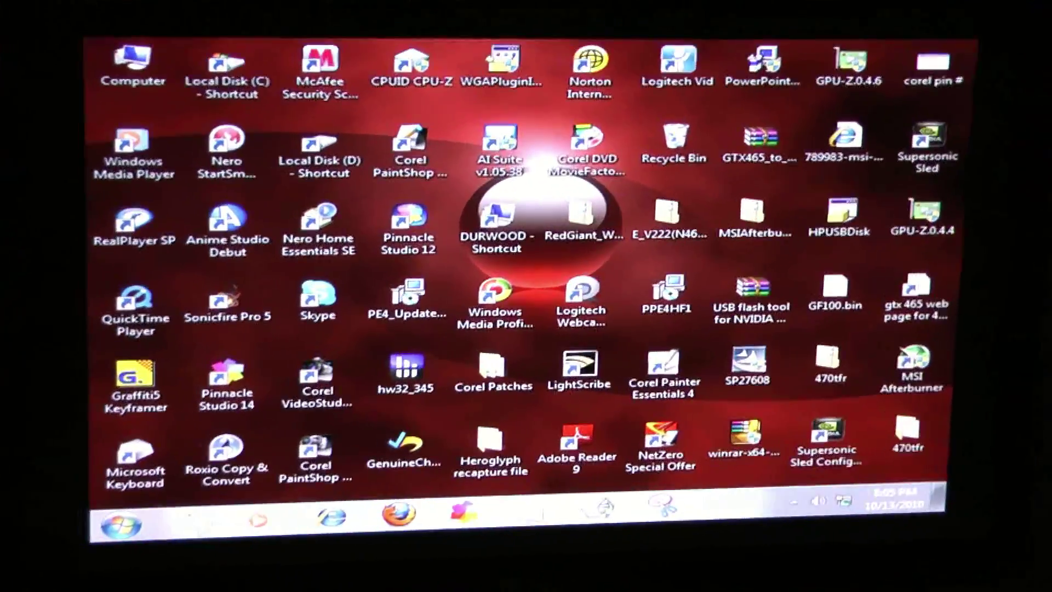
double_click(929, 223)
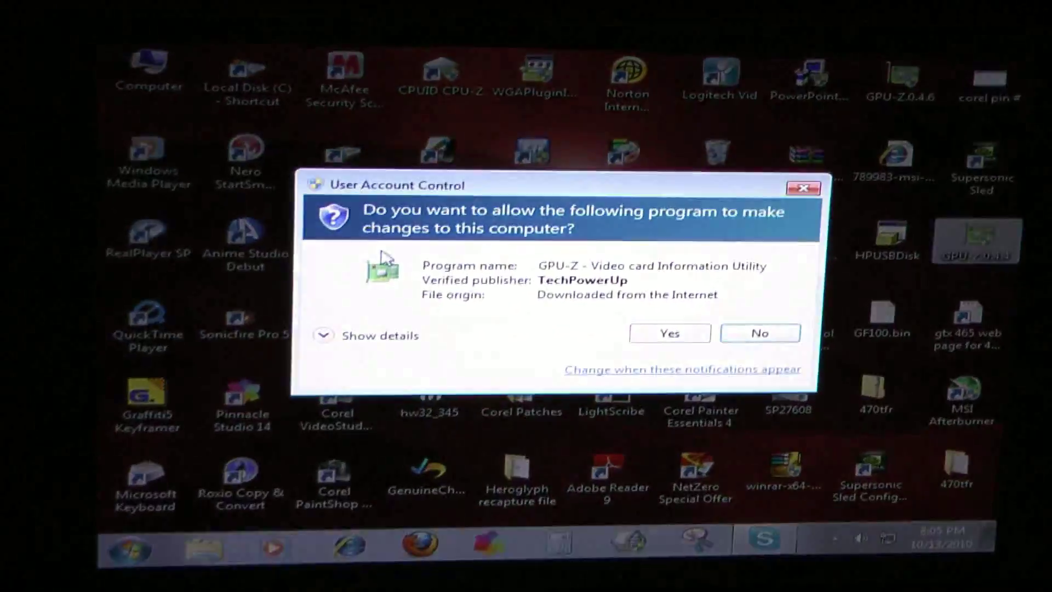
left_click(669, 333)
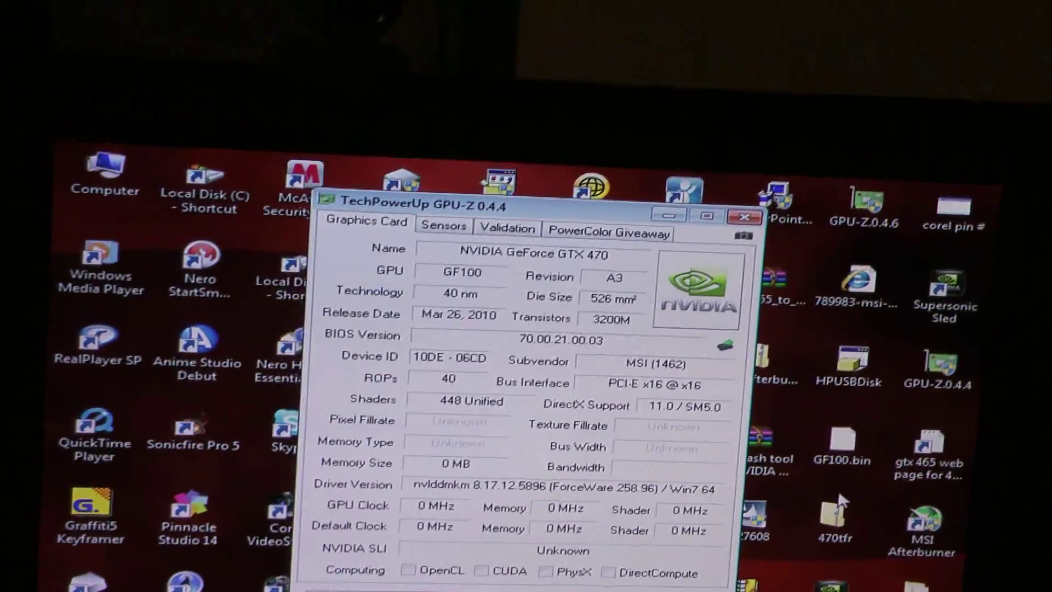
Step: Close GPU-Z and the unlocking guide tab, and select Firefox's address bar
key("alt+F4")
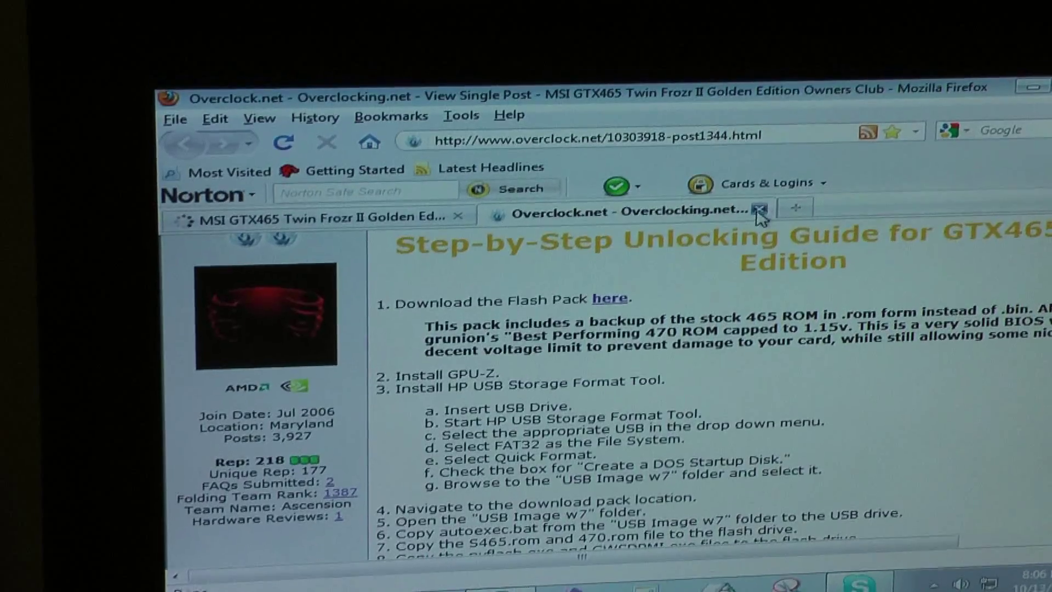
left_click(758, 197)
left_click(738, 133)
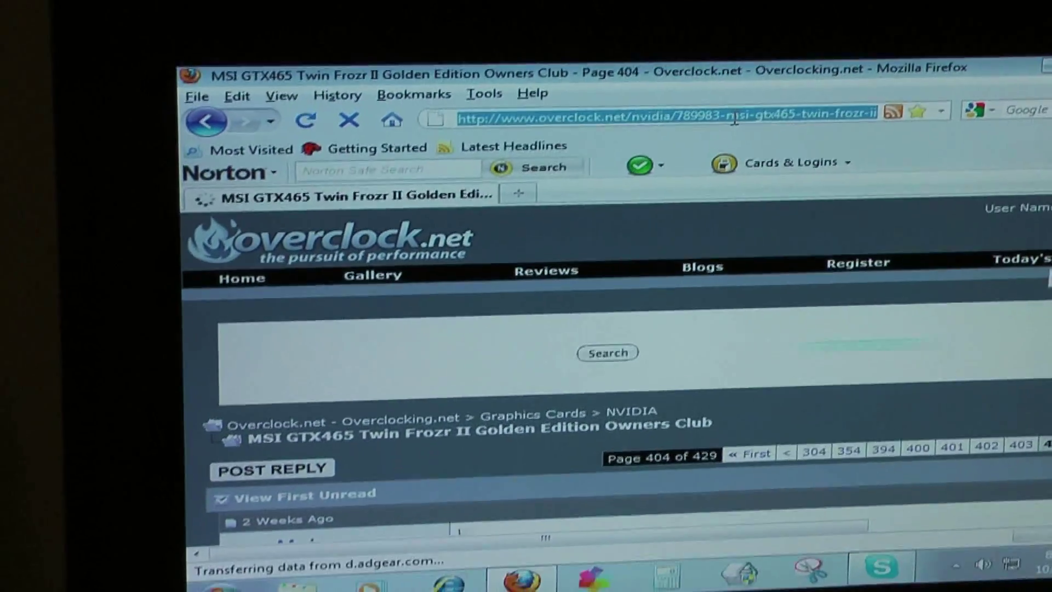
type("nvidia.com/page/home.html")
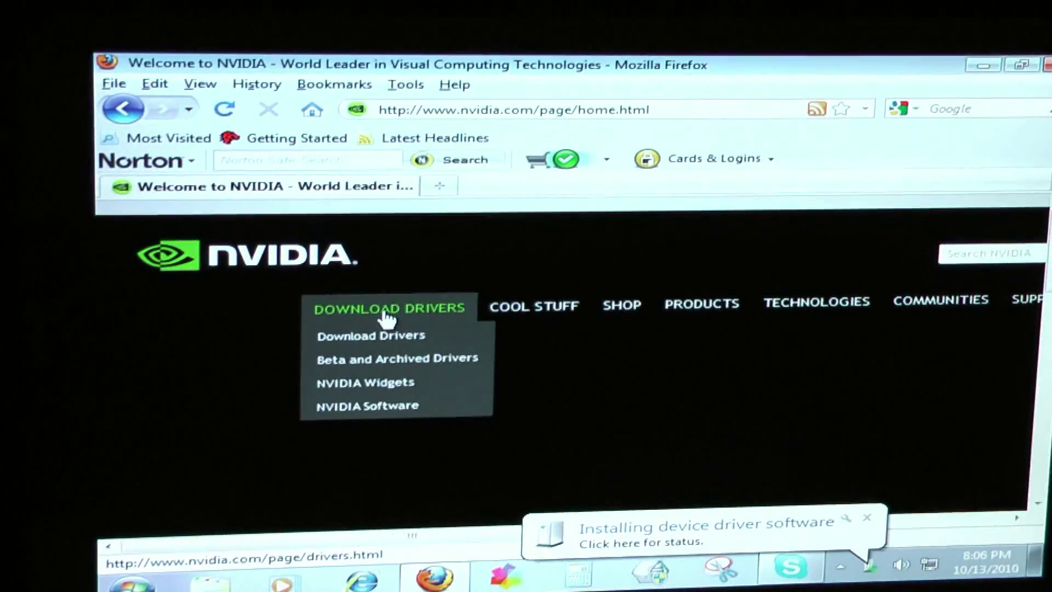
mouse_move(392, 314)
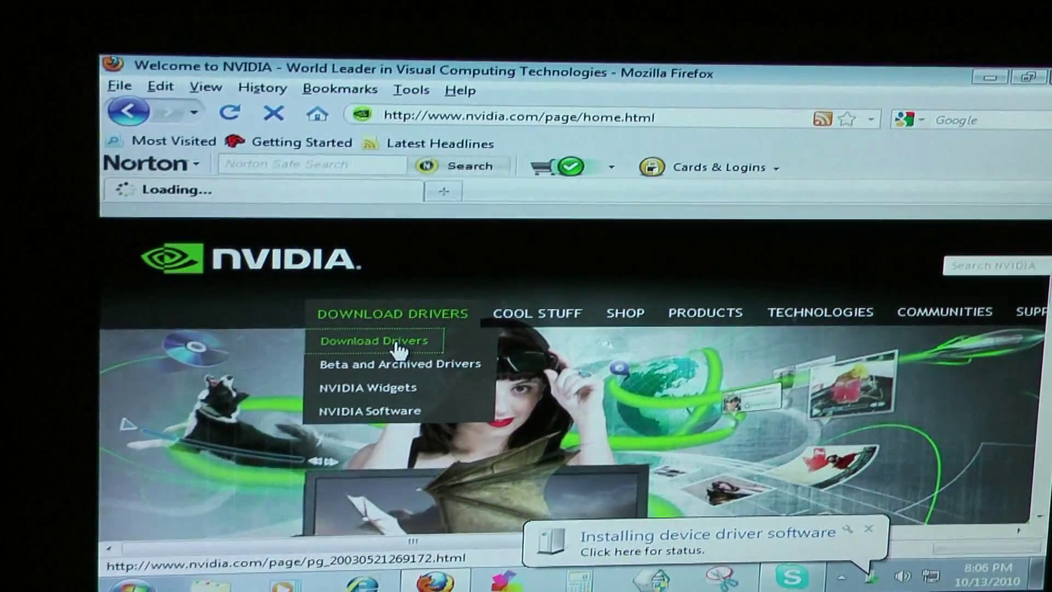
Step: Open NVIDIA's Download Drivers page and dismiss the driver-installation-finished notice
left_click(878, 580)
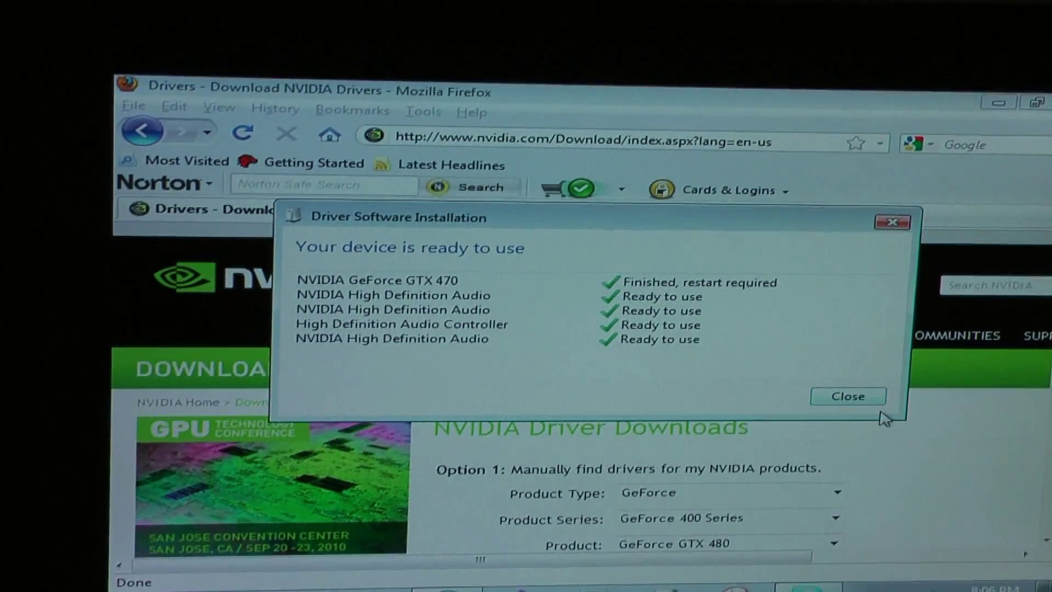
left_click(837, 414)
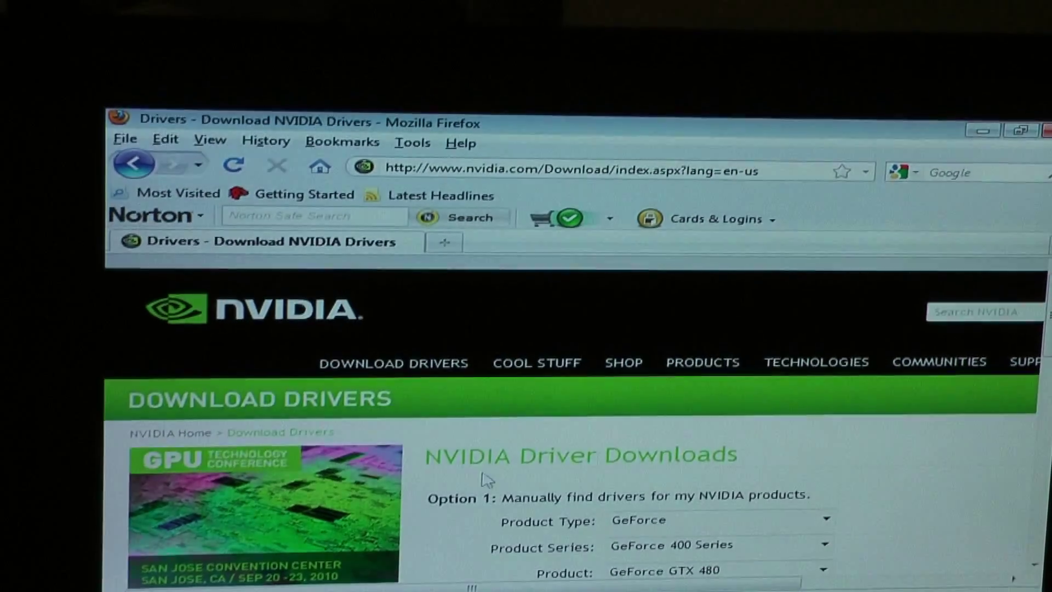
key("super")
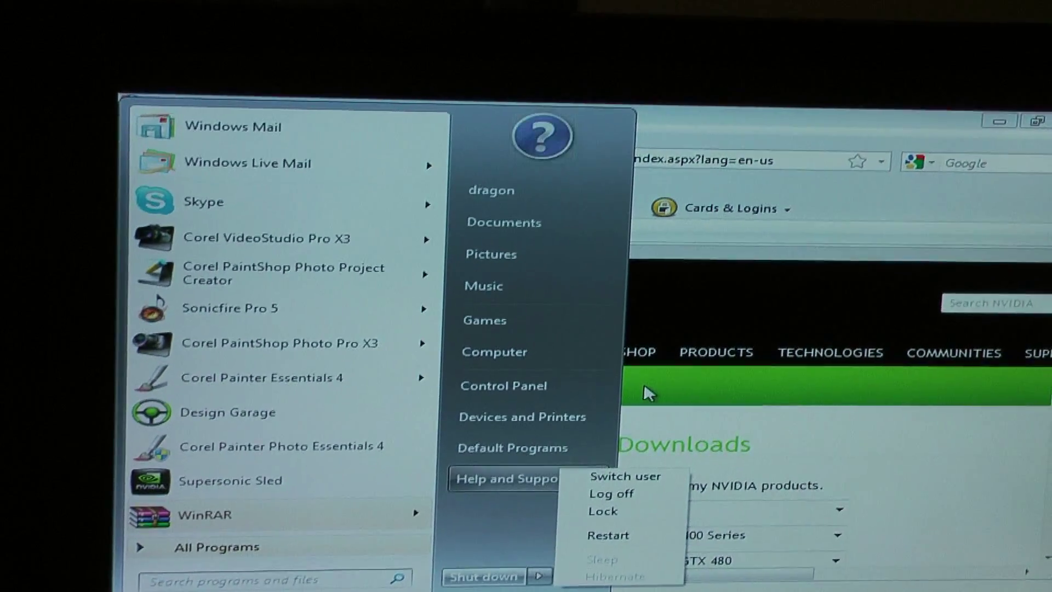
Step: Restart Windows 7, then launch GPU-Z 0.4.6 from the desktop
left_click(616, 541)
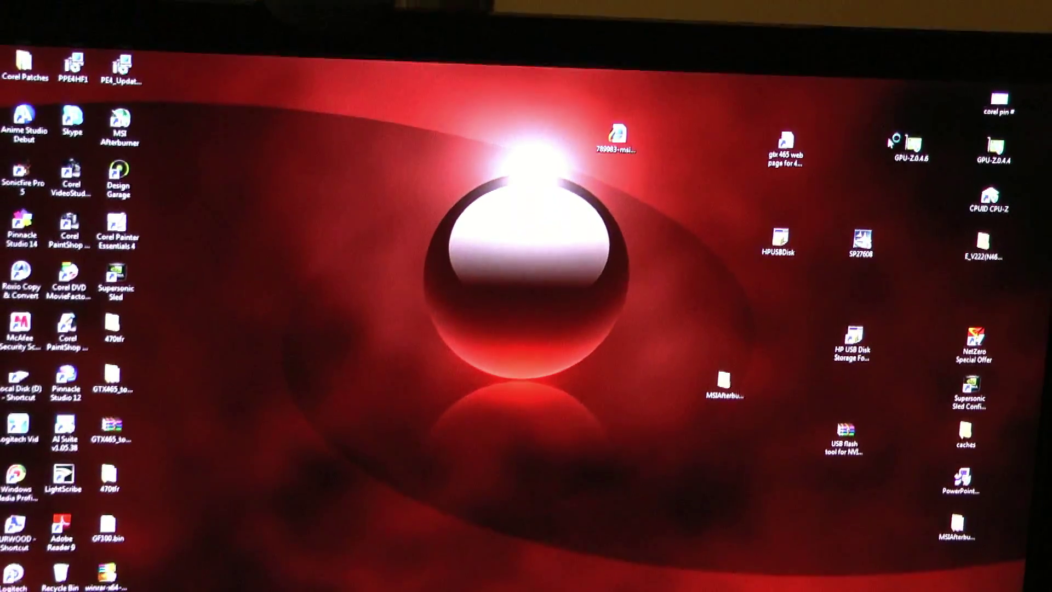
double_click(908, 147)
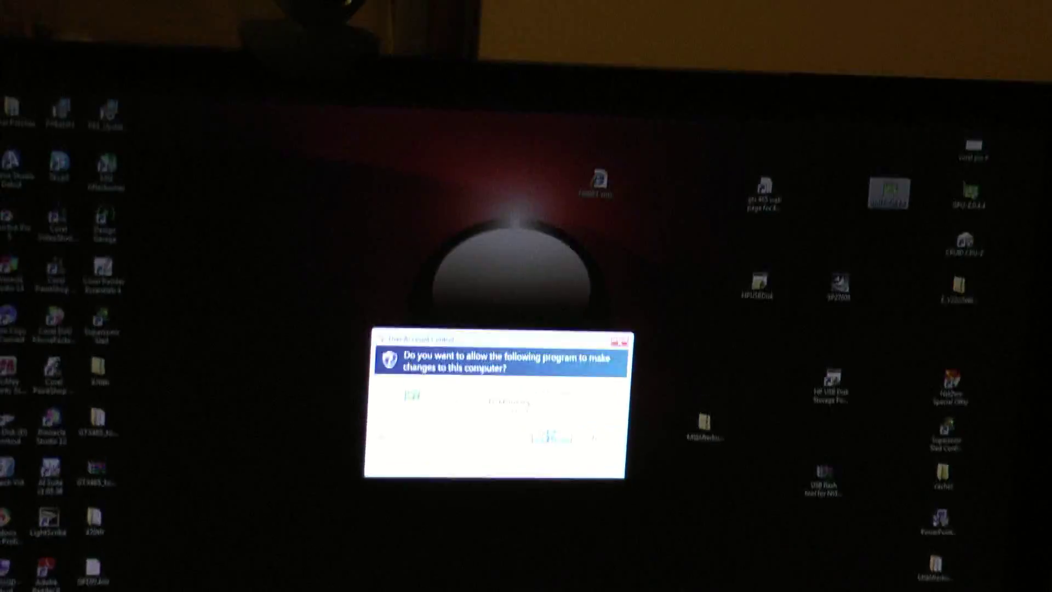
Step: Allow GPU-Z 0.4.6 to run with administrator rights at the UAC prompt
key("alt+y")
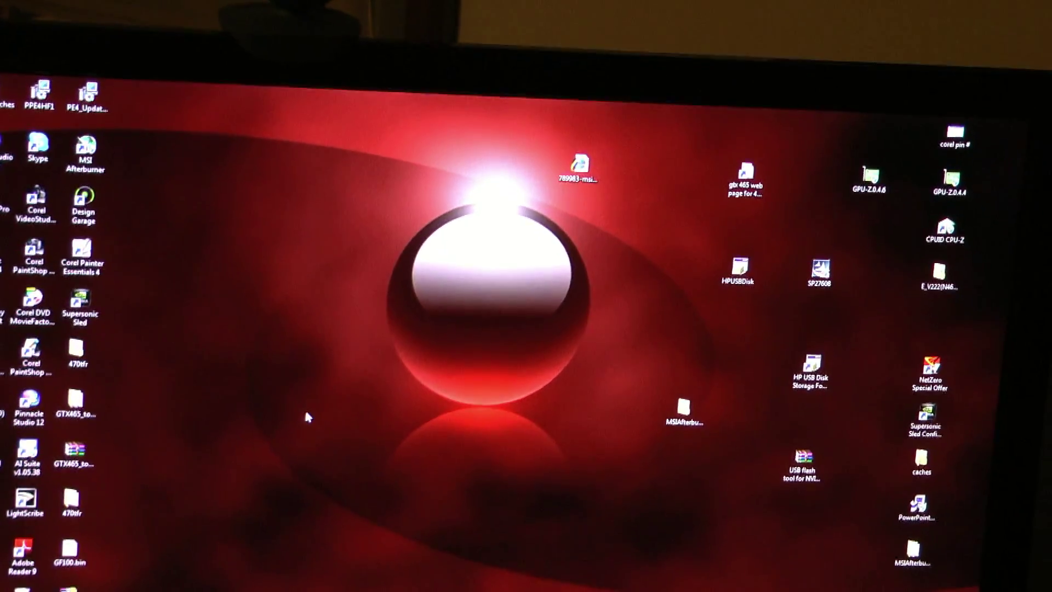